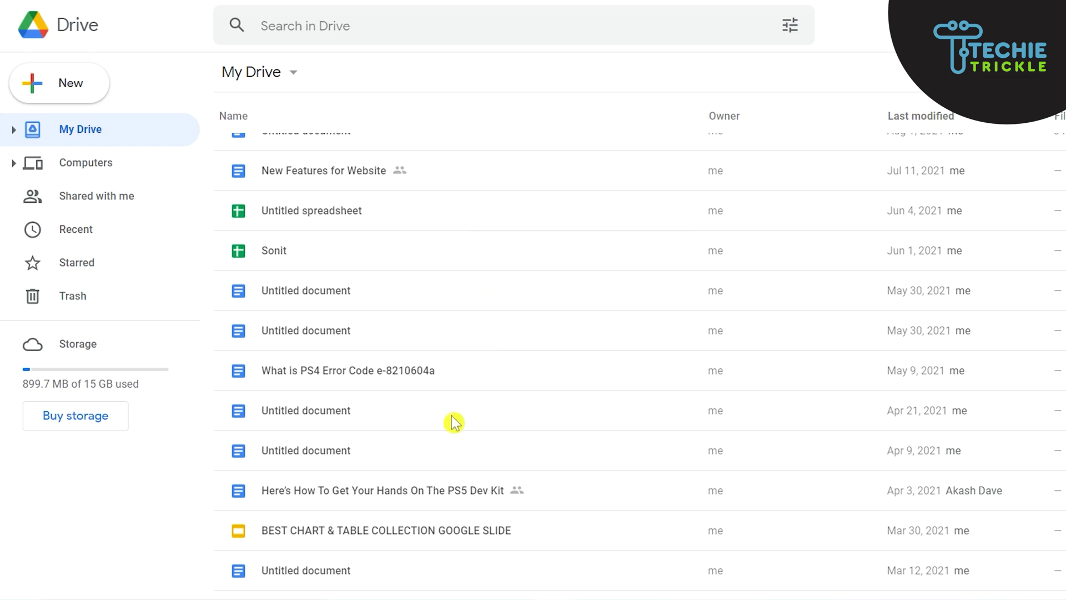
Select Untitled spreadsheet and extend the selection past the Sonit file to the Apr 9 Untitled document
{"action": "left_click", "coordinate": [446, 219]}
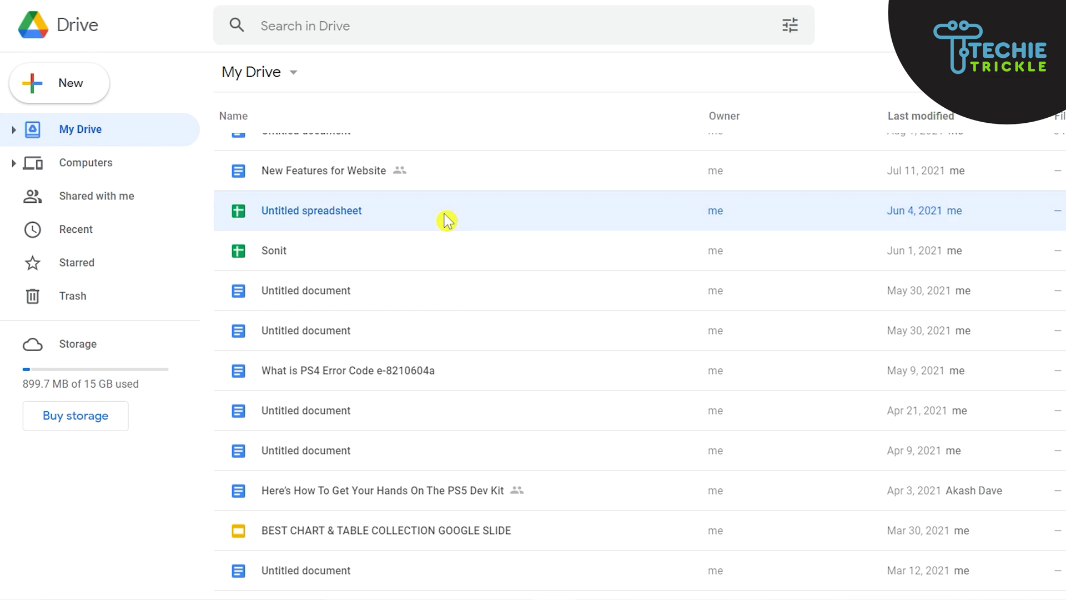
{"action": "key", "text": "shift+Down"}
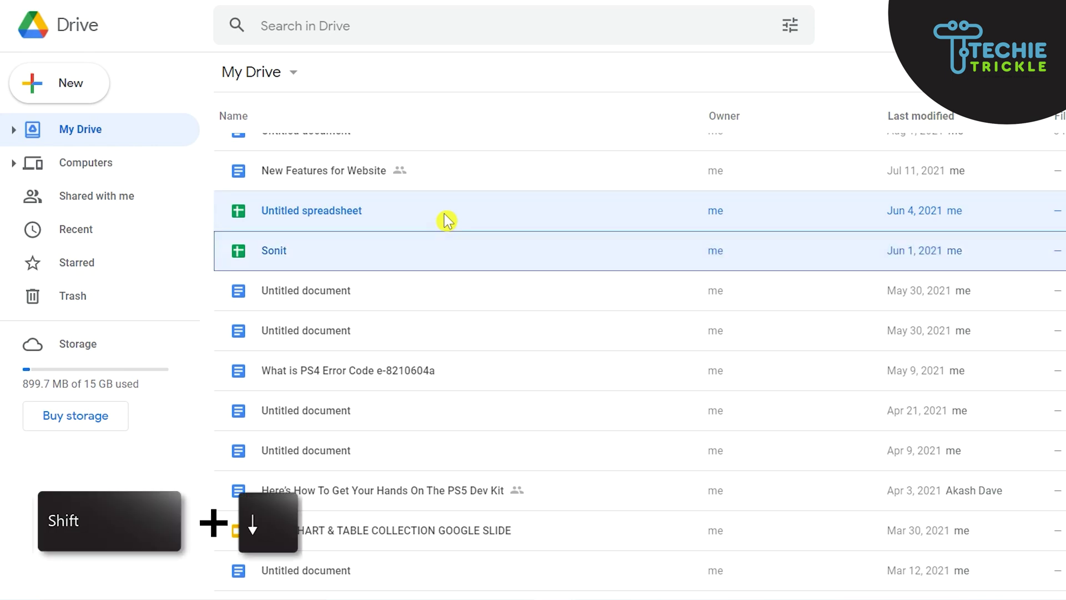
{"action": "key", "text": "shift+Down"}
{"action": "key", "text": "shift+Down"}
{"action": "key", "text": "shift+Down"}
{"action": "key", "text": "shift+Down"}
{"action": "key", "text": "shift+Down"}
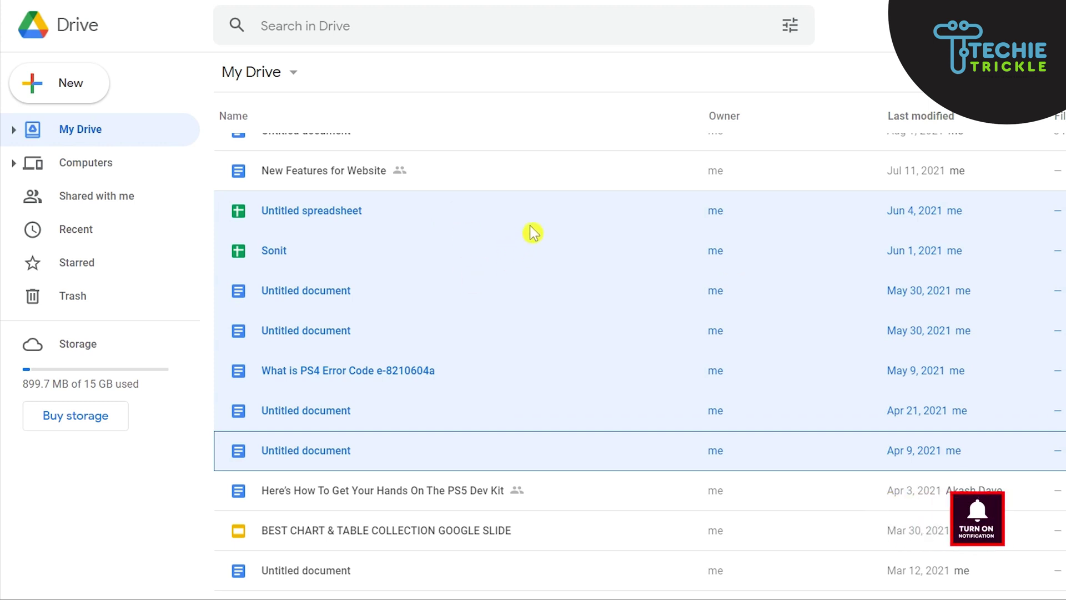
Open the Move to folder chooser for the seven selected files and browse its folder list
{"action": "right_click", "coordinate": [532, 232]}
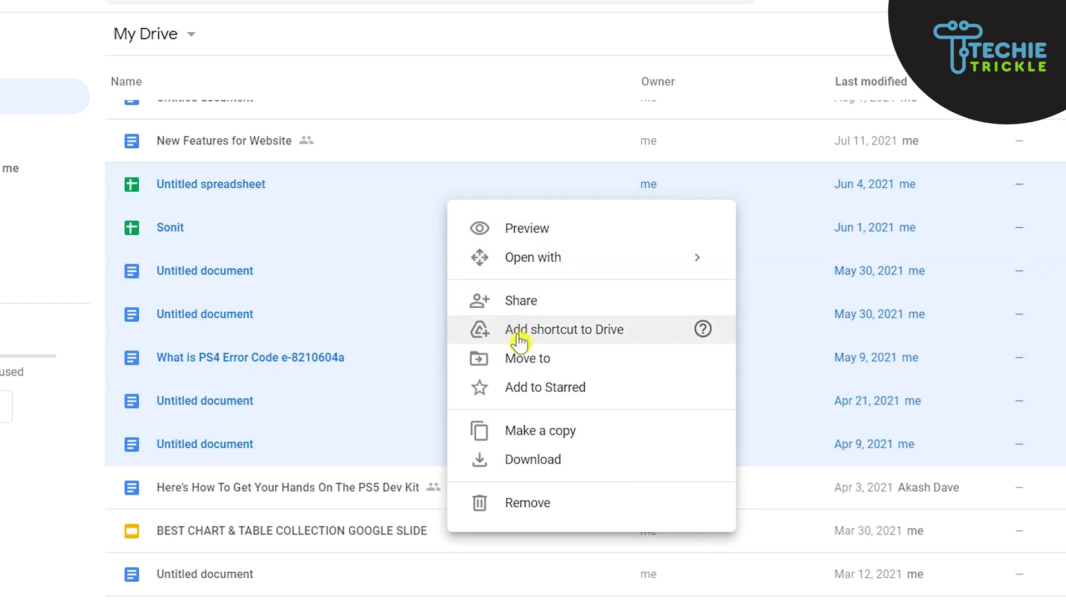
{"action": "left_click", "coordinate": [553, 372]}
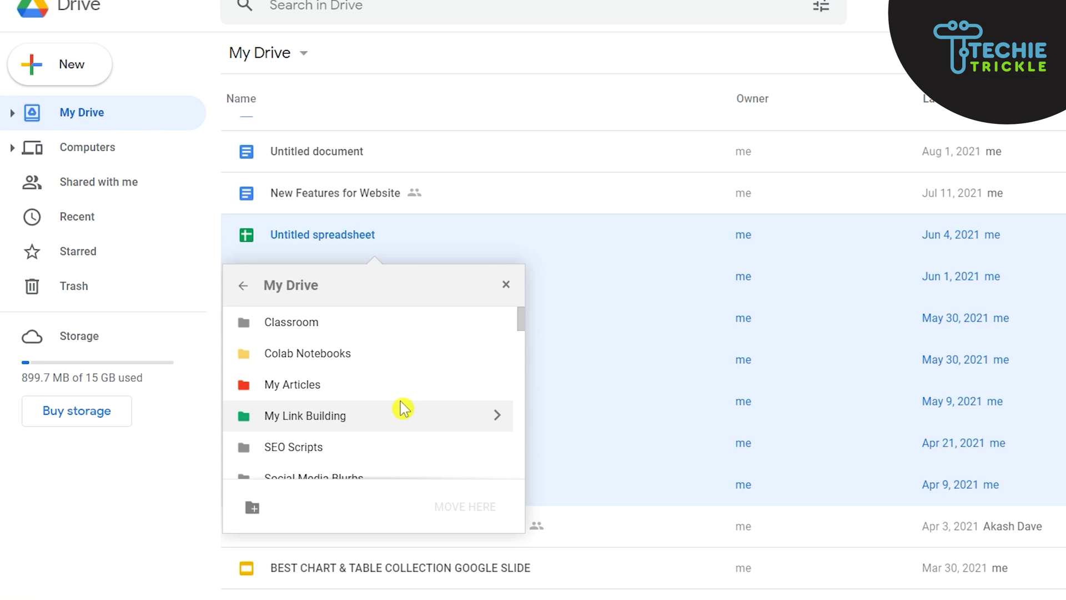
{"action": "scroll", "coordinate": [396, 389], "scroll_direction": "down", "scroll_amount": 5}
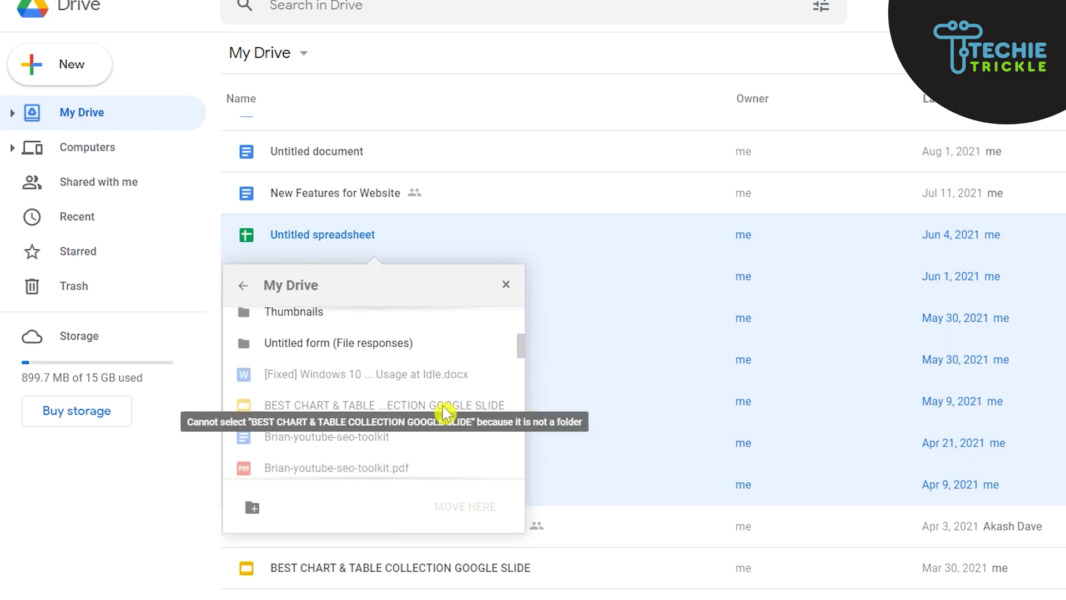
{"action": "scroll", "coordinate": [410, 376], "scroll_direction": "up", "scroll_amount": 3}
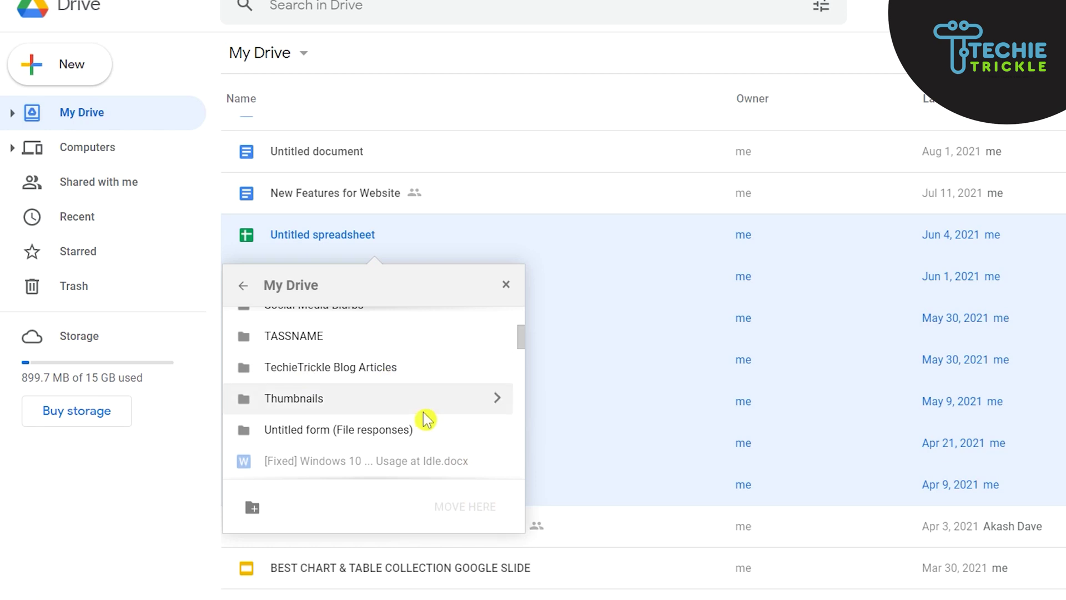
{"action": "scroll", "coordinate": [427, 420], "scroll_direction": "down", "scroll_amount": 3}
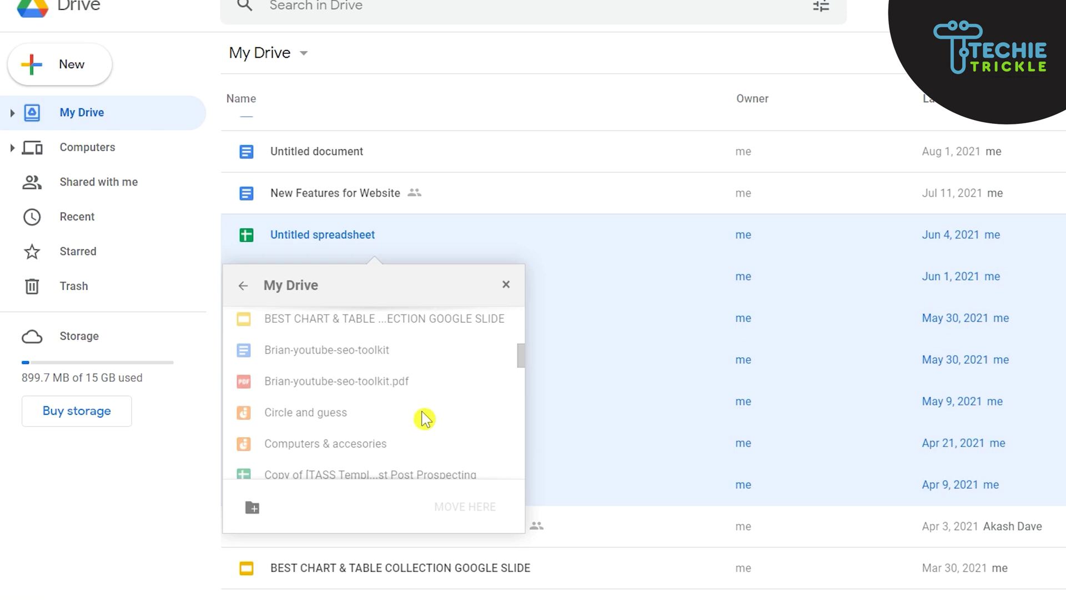
{"action": "scroll", "coordinate": [424, 418], "scroll_direction": "up", "scroll_amount": 5}
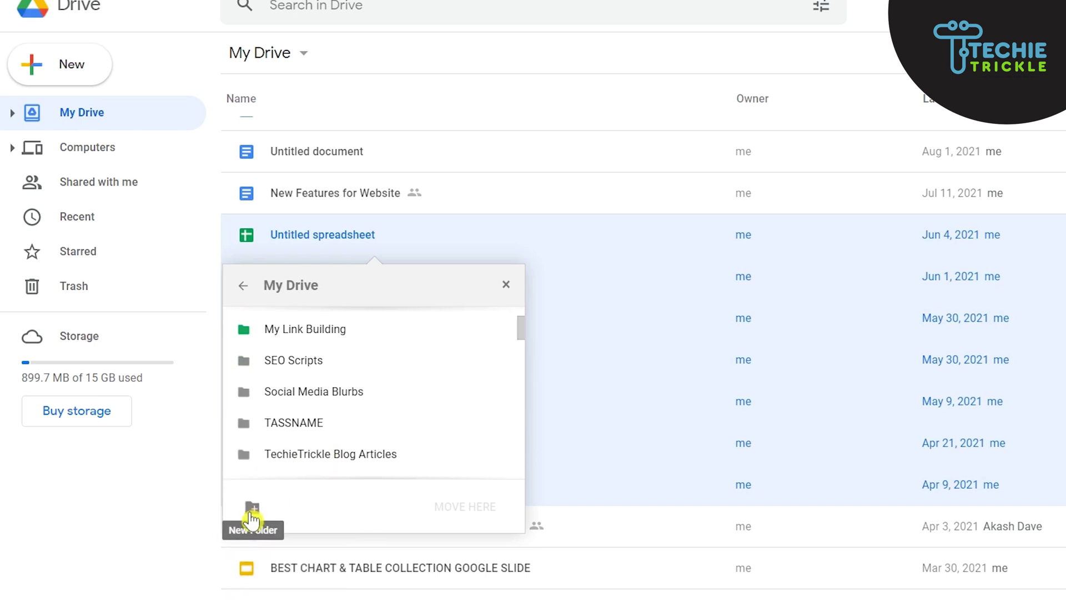
Create a new folder named 'My Latest Articles' from within the Move dialog
{"action": "left_click", "coordinate": [252, 516]}
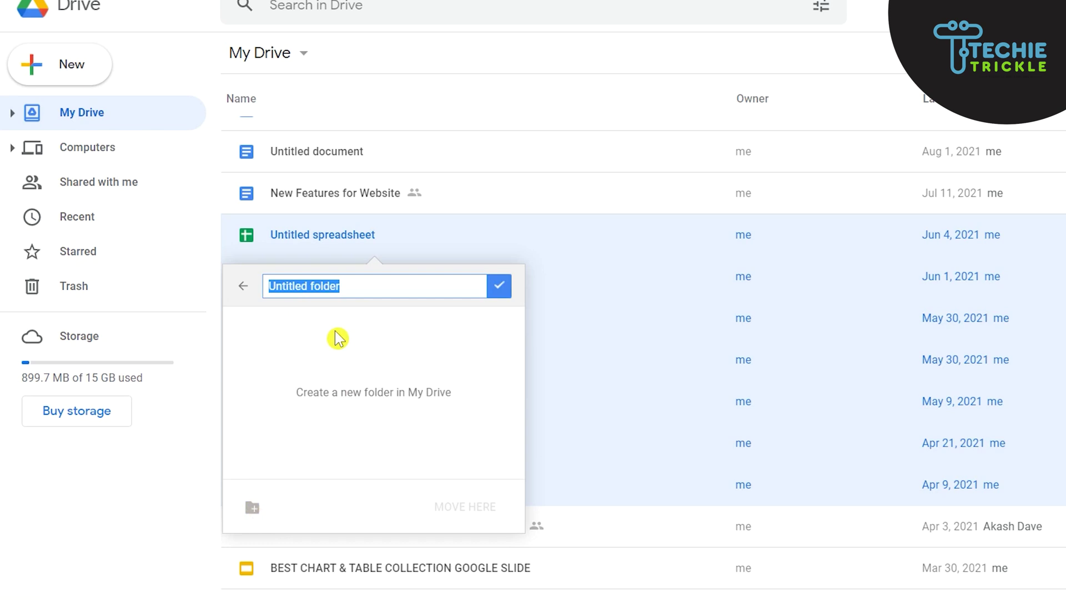
{"action": "type", "text": "M"}
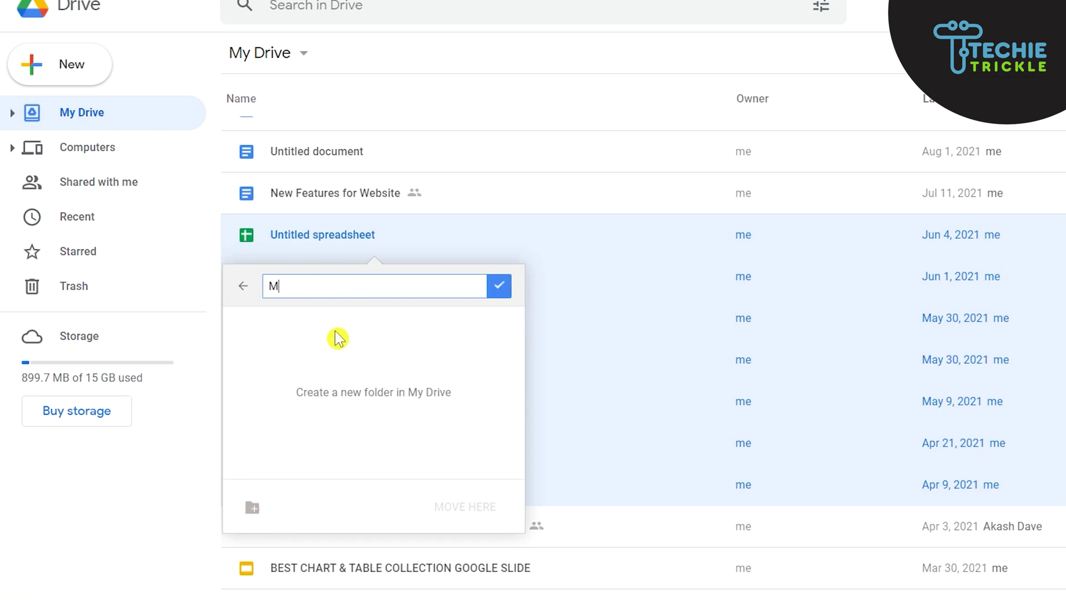
{"action": "type", "text": "y Latest Articles"}
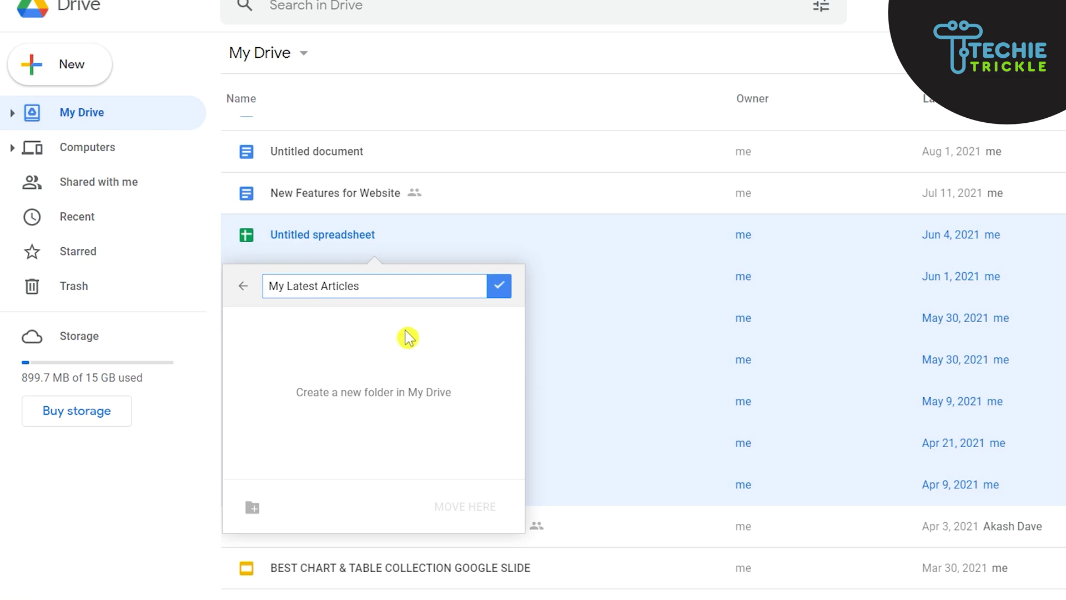
{"action": "left_click", "coordinate": [501, 292]}
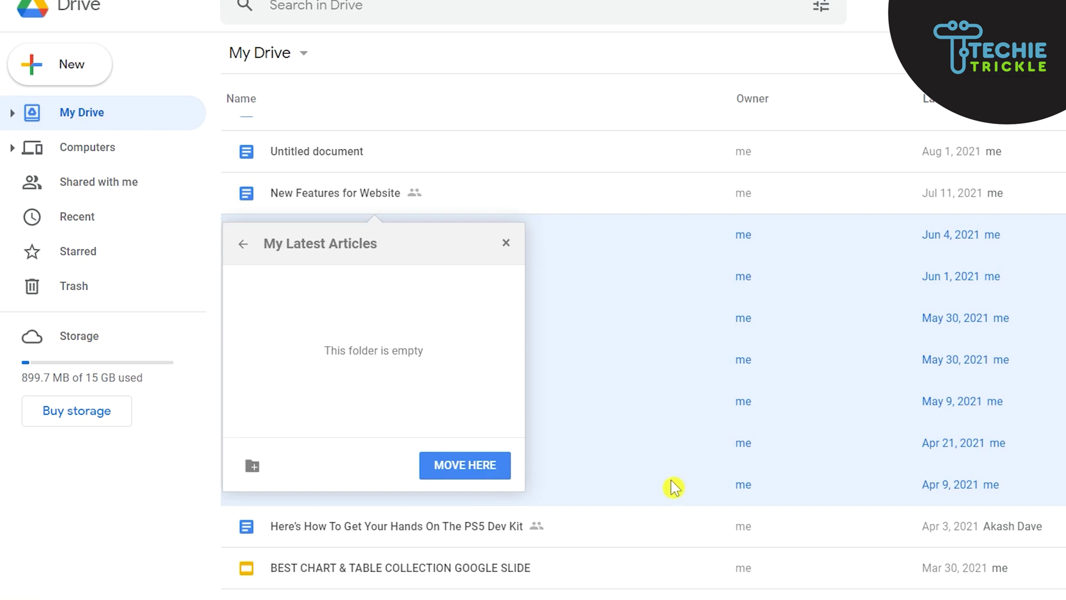
Move the seven files into My Latest Articles and open that folder to verify them
{"action": "left_click", "coordinate": [470, 471]}
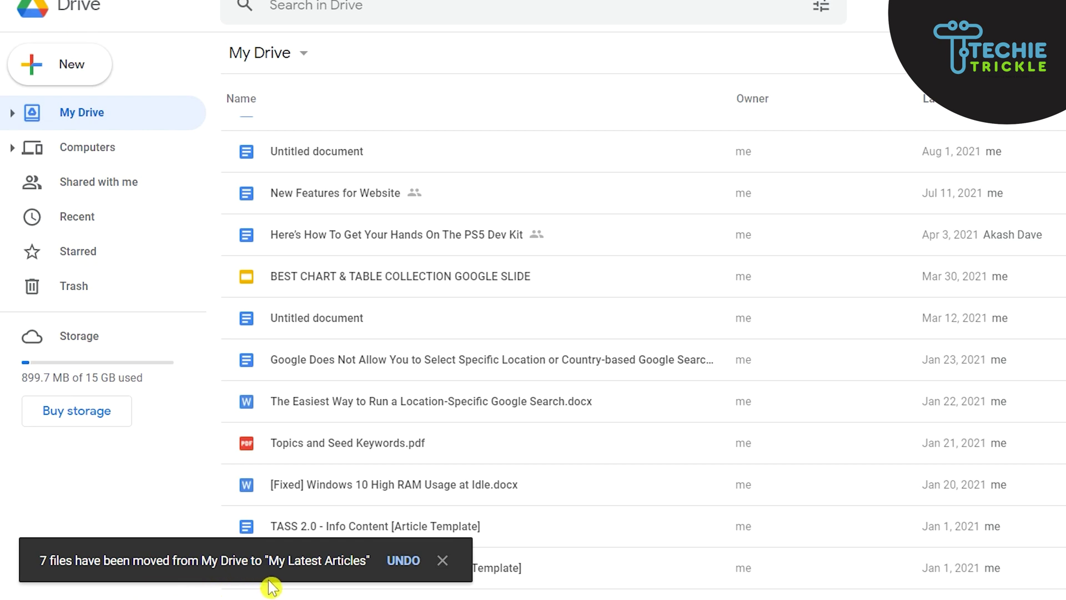
{"action": "scroll", "coordinate": [527, 252], "scroll_direction": "up", "scroll_amount": 5}
{"action": "scroll", "coordinate": [528, 252], "scroll_direction": "up", "scroll_amount": 10}
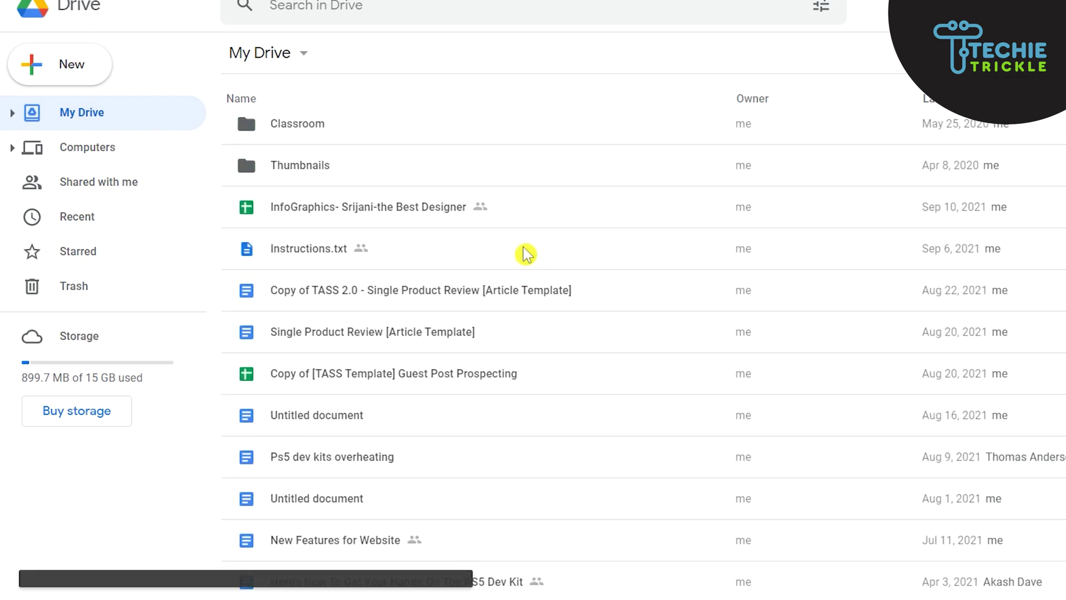
{"action": "left_click", "coordinate": [398, 215]}
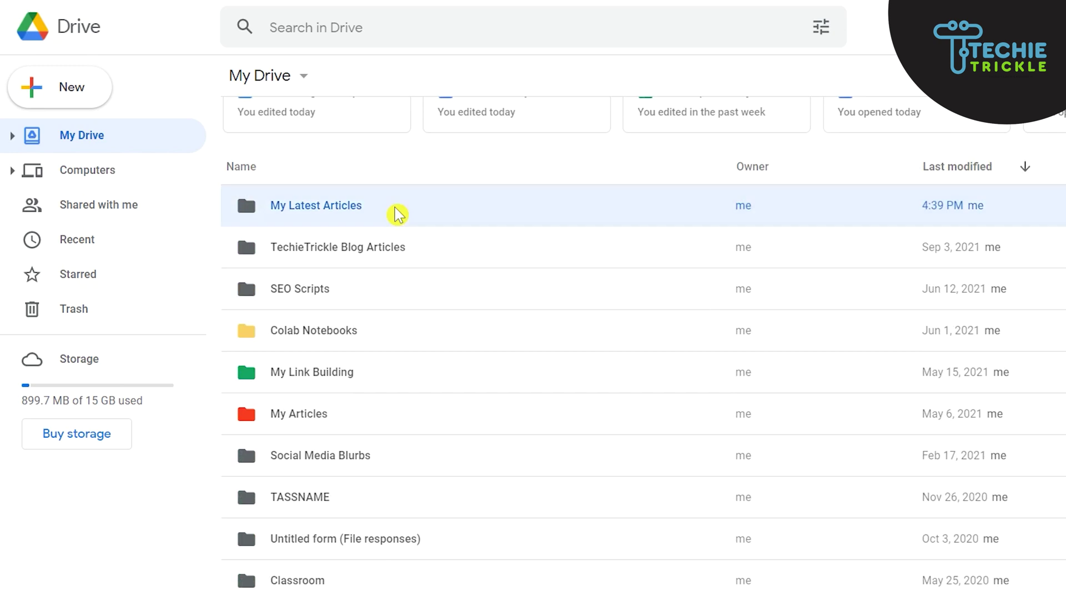
{"action": "double_click", "coordinate": [466, 215]}
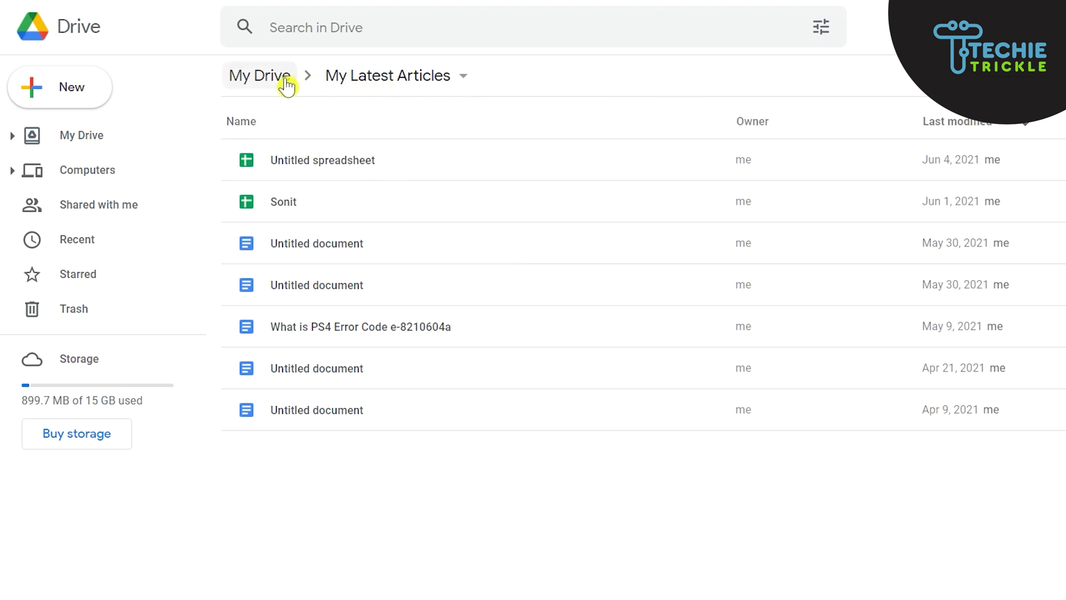
Back in My Drive, recolour the My Latest Articles folder Blue velvet
{"action": "left_click", "coordinate": [261, 76]}
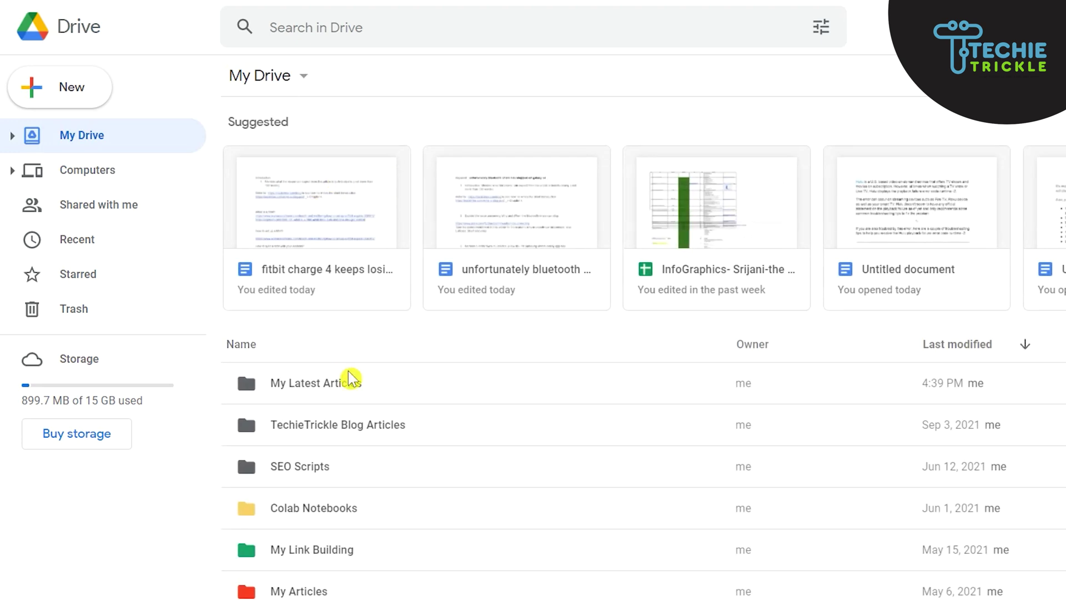
{"action": "scroll", "coordinate": [388, 344], "scroll_direction": "down", "scroll_amount": 2}
{"action": "left_click", "coordinate": [358, 303]}
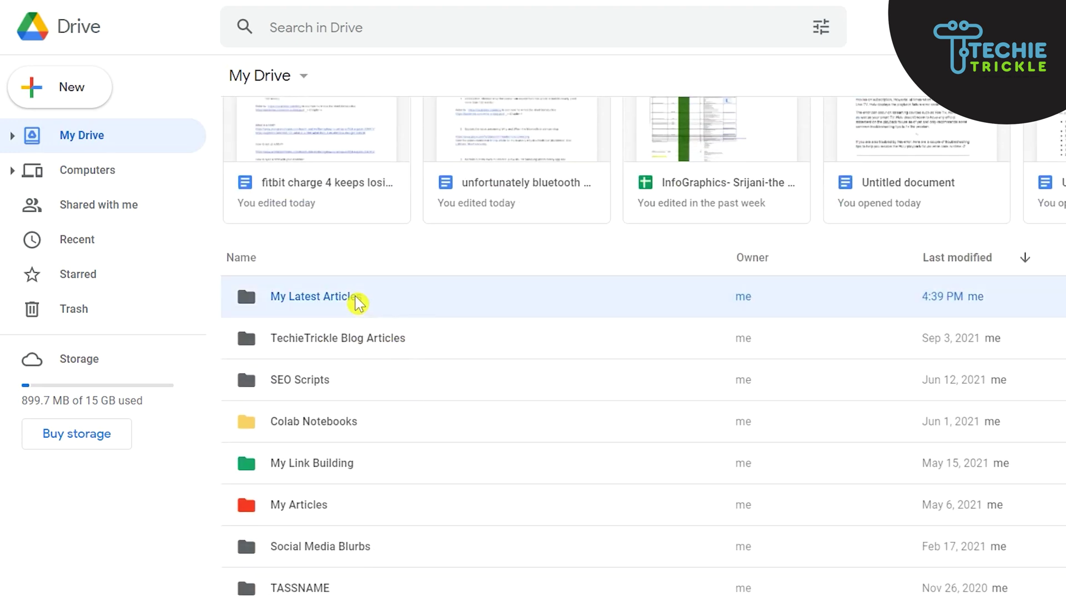
{"action": "right_click", "coordinate": [359, 302]}
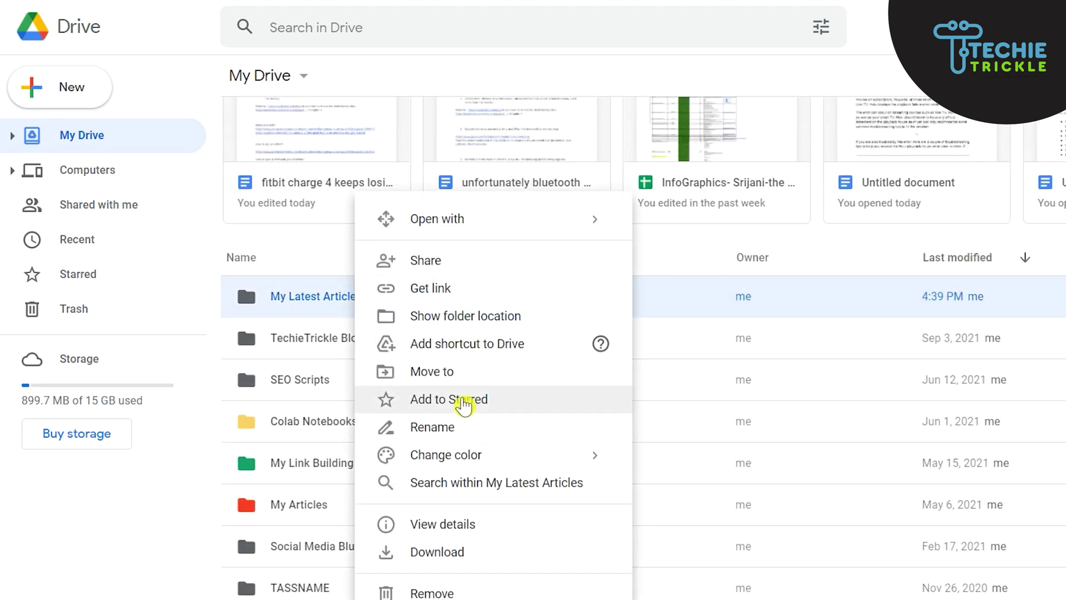
{"action": "mouse_move", "coordinate": [479, 464]}
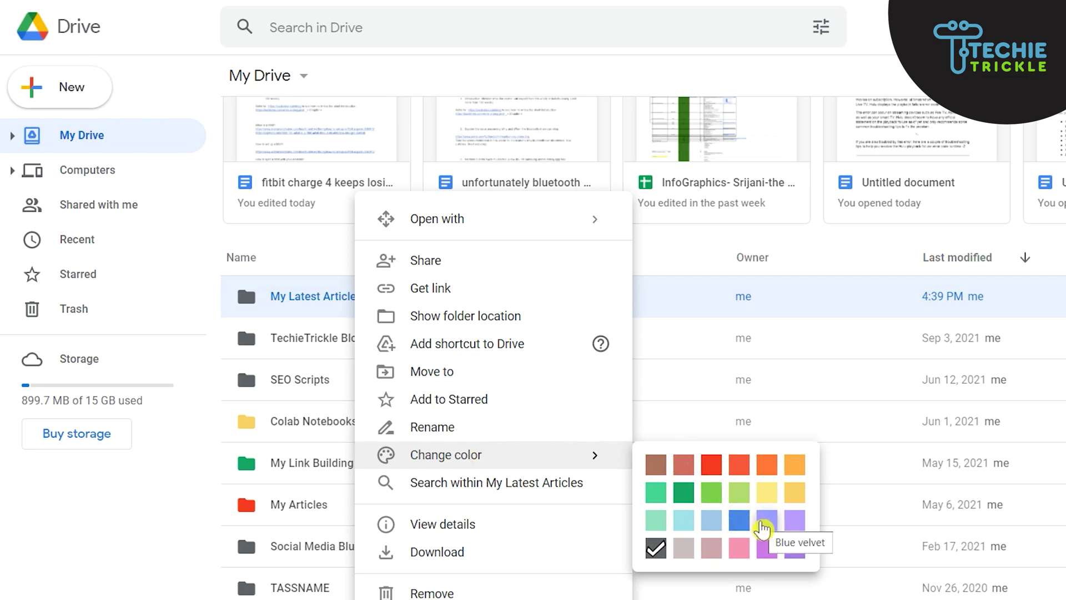
{"action": "left_click", "coordinate": [765, 522]}
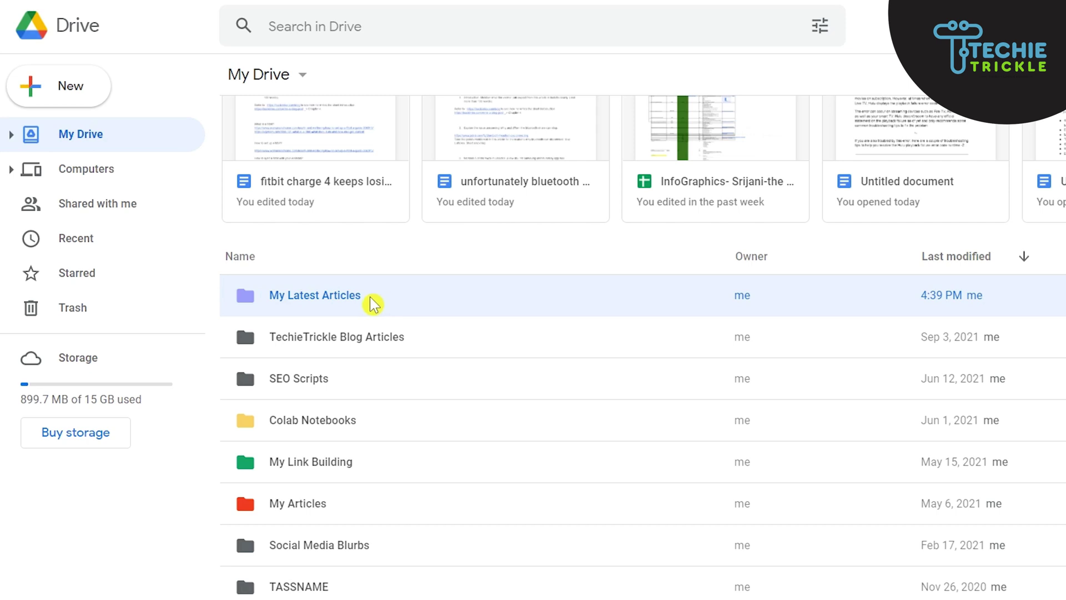
Open My Latest Articles to view the seven documents inside
{"action": "right_click", "coordinate": [399, 303]}
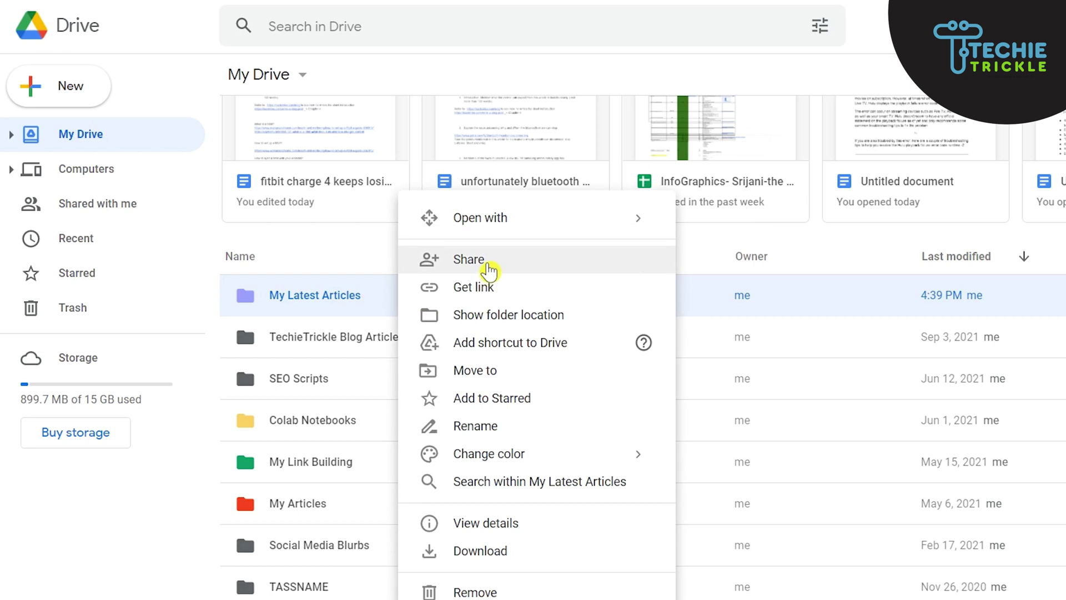
{"action": "left_click", "coordinate": [381, 298]}
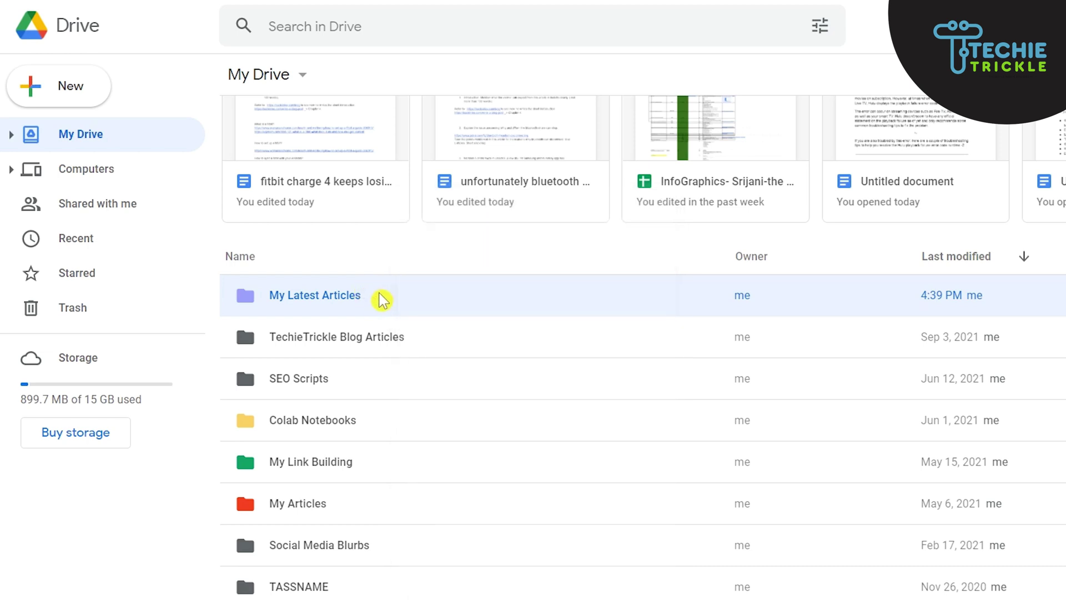
{"action": "double_click", "coordinate": [469, 304]}
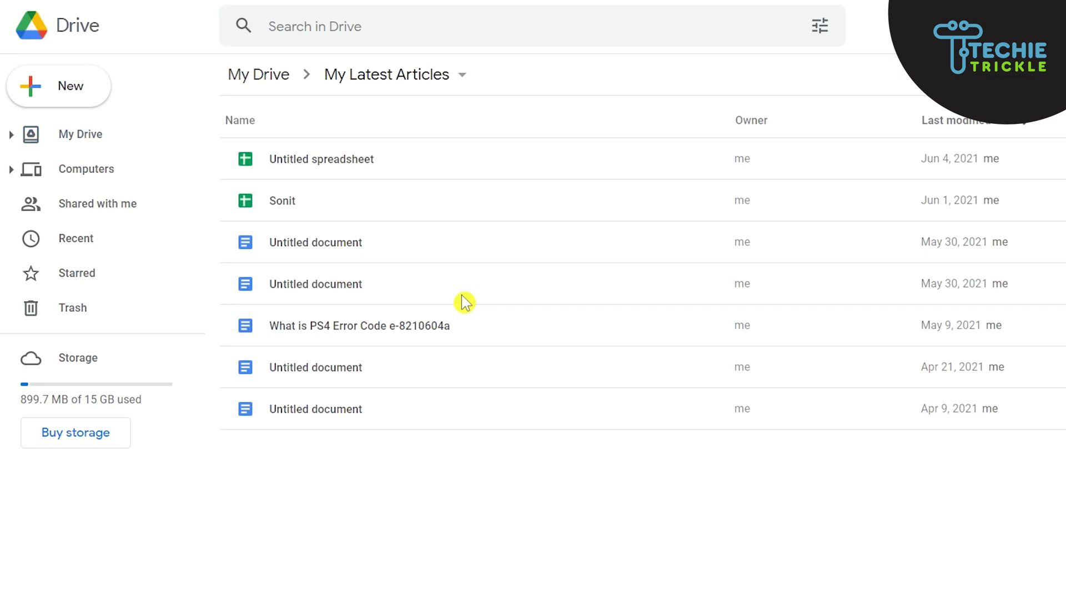
Return to My Drive and bring up the actions menu for My Latest Articles
{"action": "left_click", "coordinate": [395, 88]}
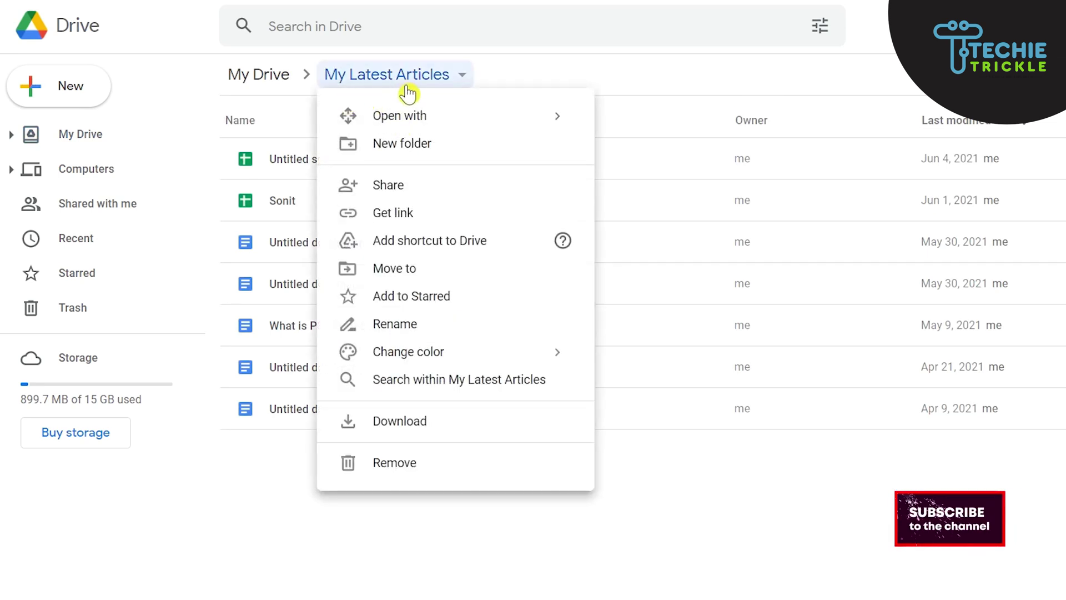
{"action": "left_click", "coordinate": [582, 76]}
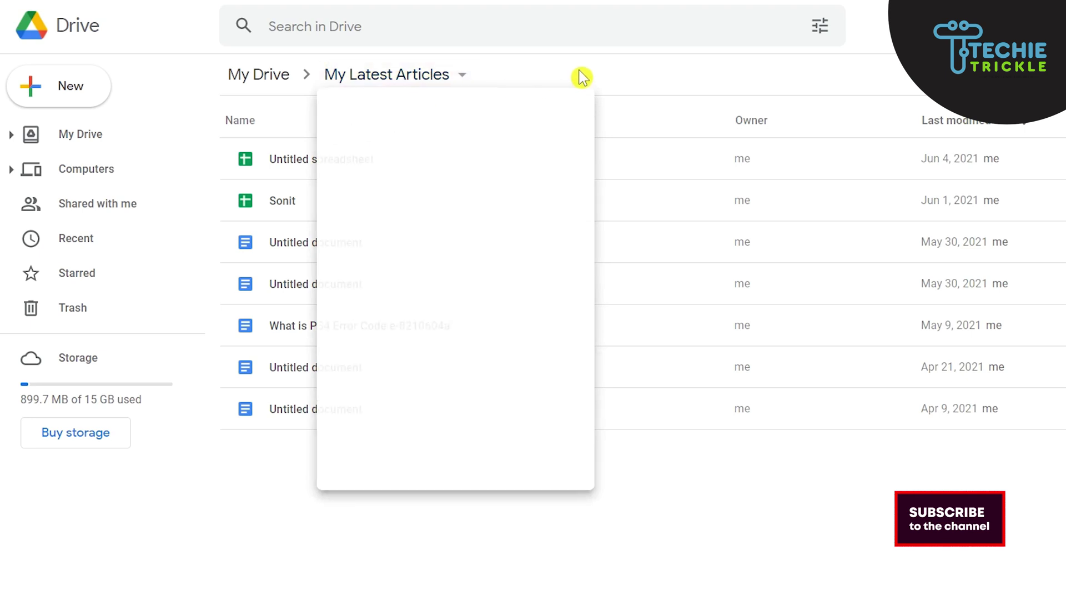
{"action": "left_click", "coordinate": [282, 86]}
{"action": "left_click", "coordinate": [355, 387]}
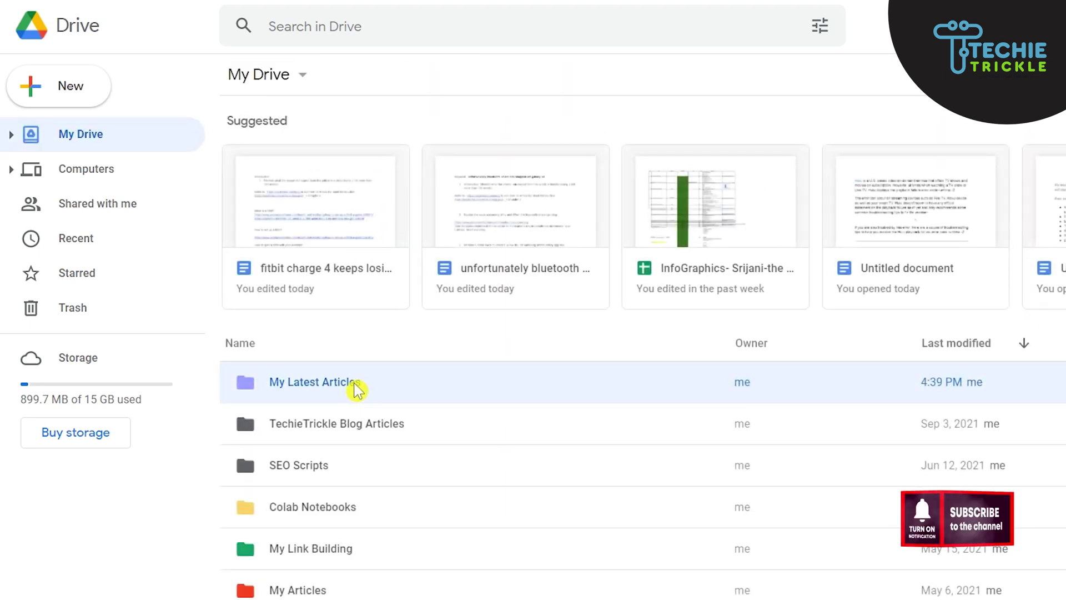
{"action": "right_click", "coordinate": [403, 388]}
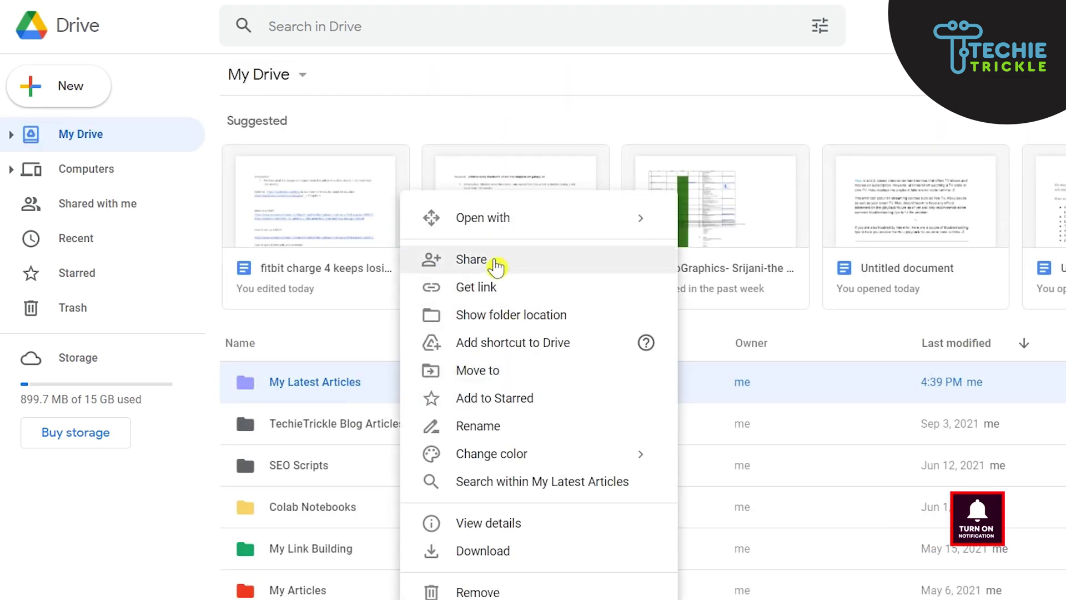
Open sharing for My Latest Articles and add the editor's contact as recipient
{"action": "left_click", "coordinate": [494, 263]}
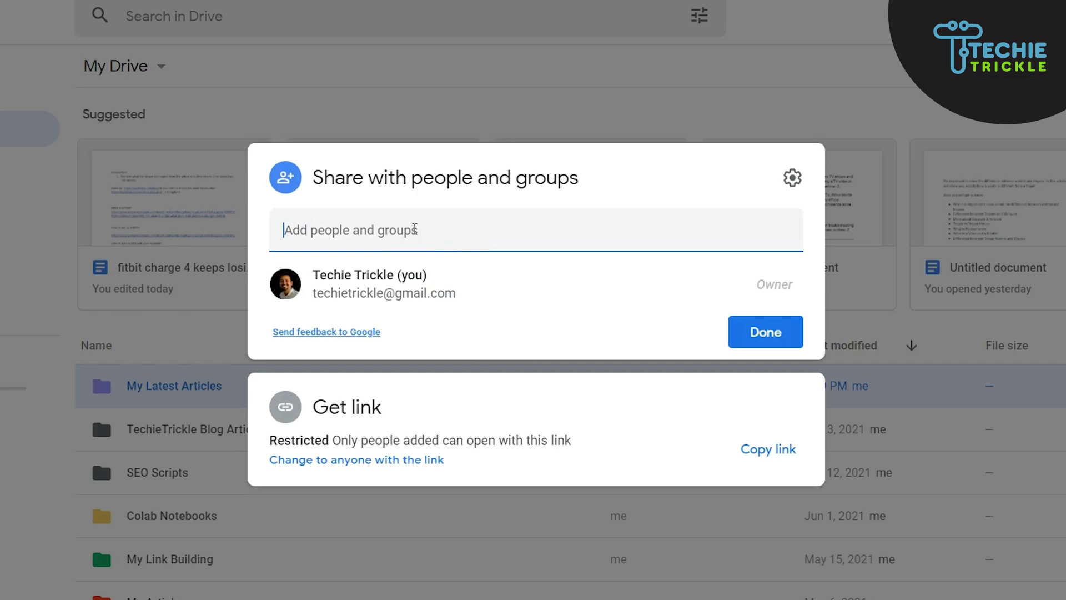
{"action": "type", "text": "sonit"}
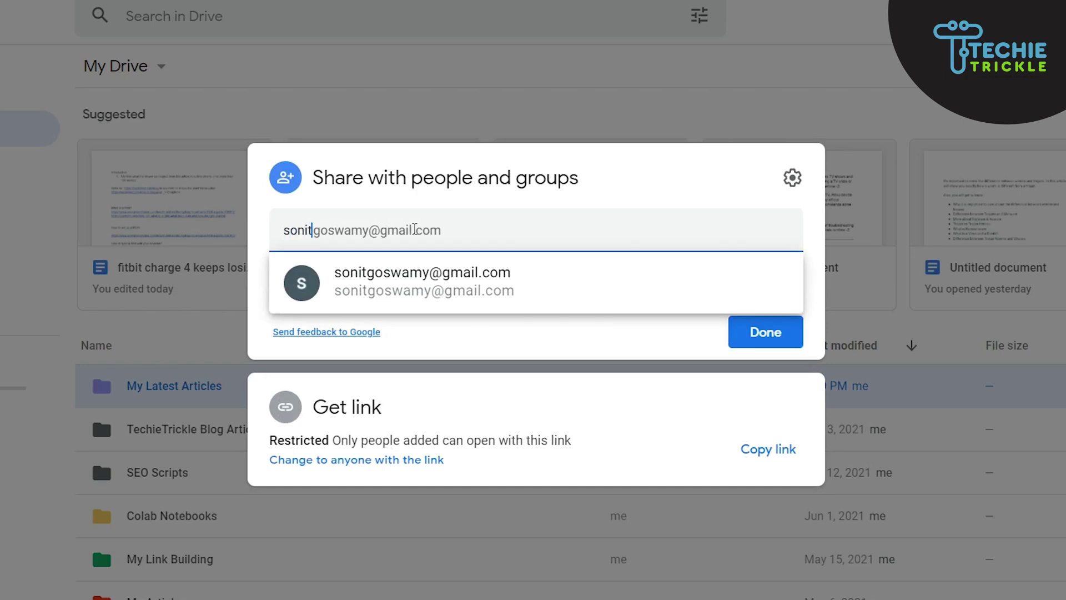
{"action": "left_click", "coordinate": [452, 274]}
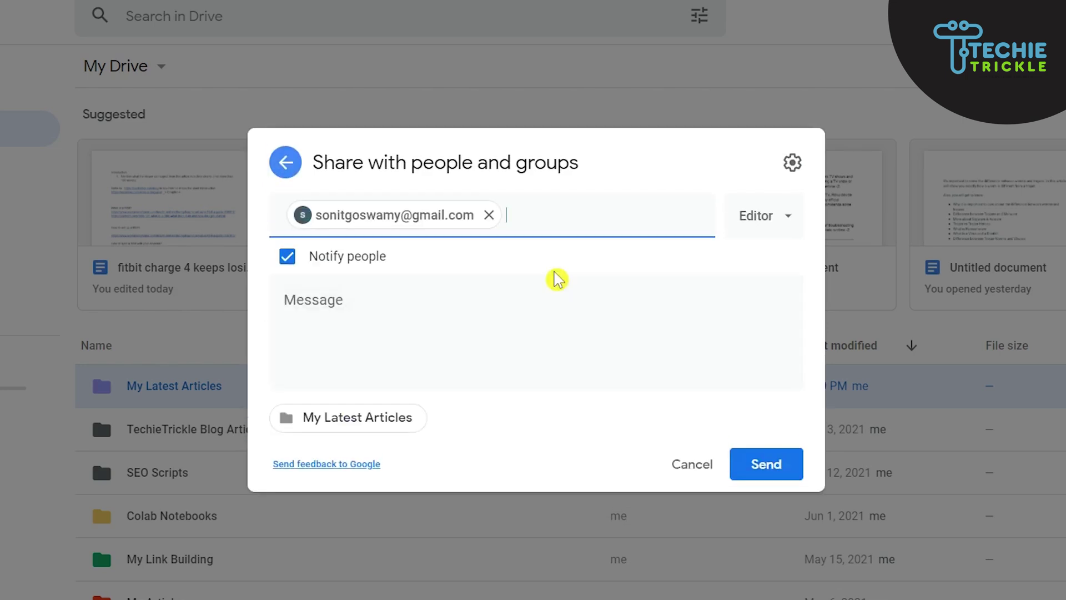
Add the note 'These are the documents for my next articles.', keep Editor access, and send
{"action": "left_click", "coordinate": [483, 328]}
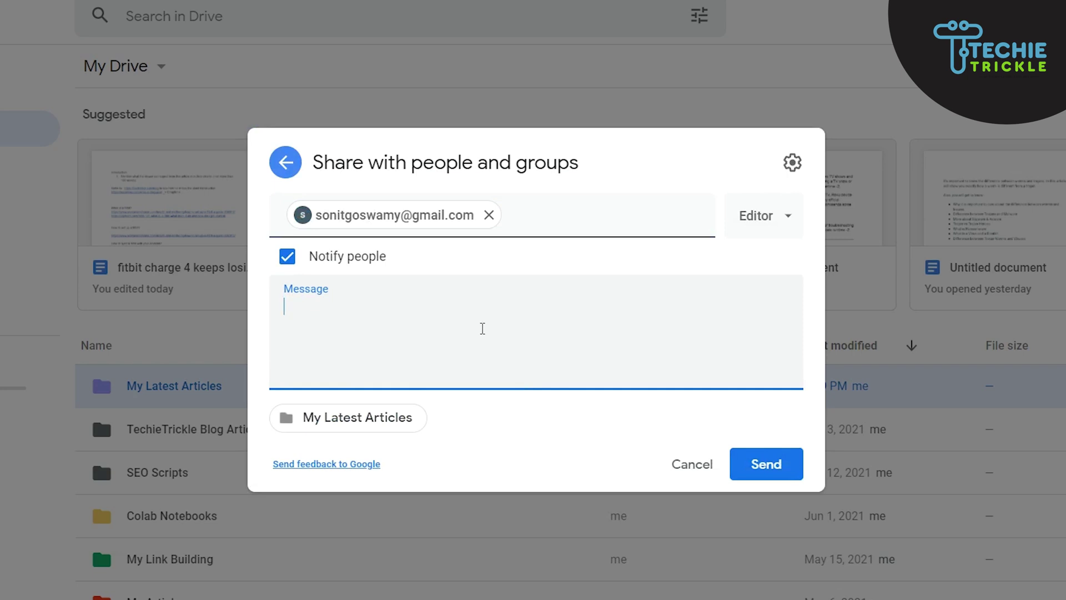
{"action": "type", "text": "These are the documents for my ne"}
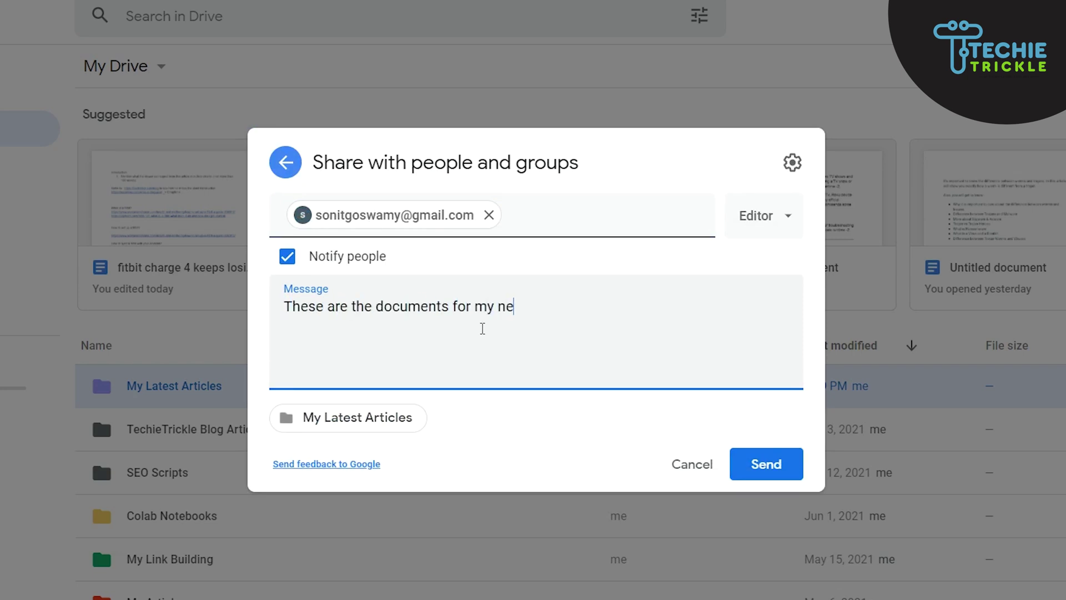
{"action": "type", "text": "xt articles."}
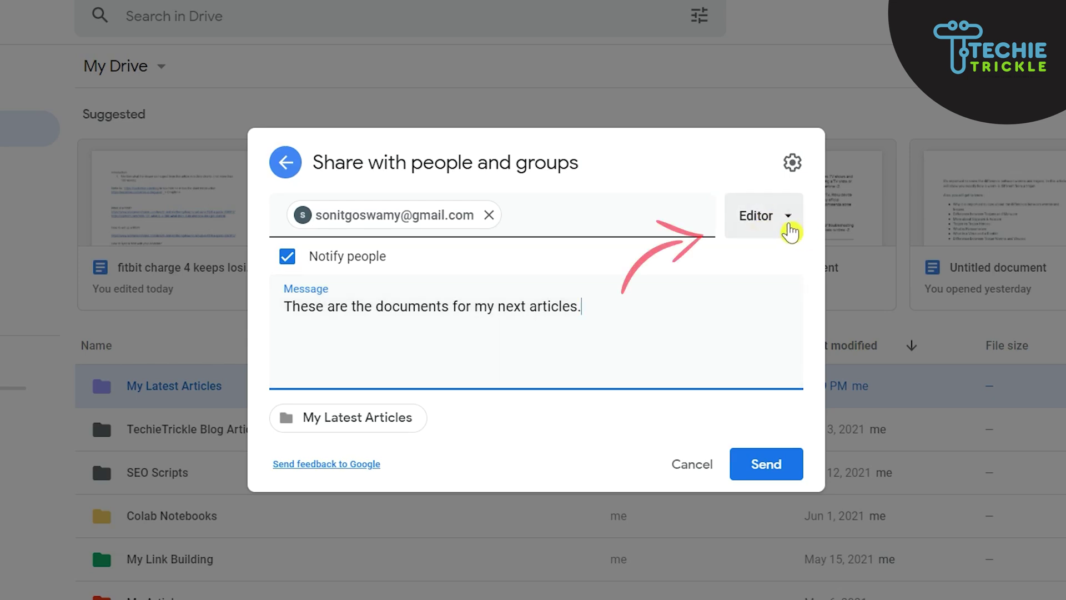
{"action": "left_click", "coordinate": [787, 225]}
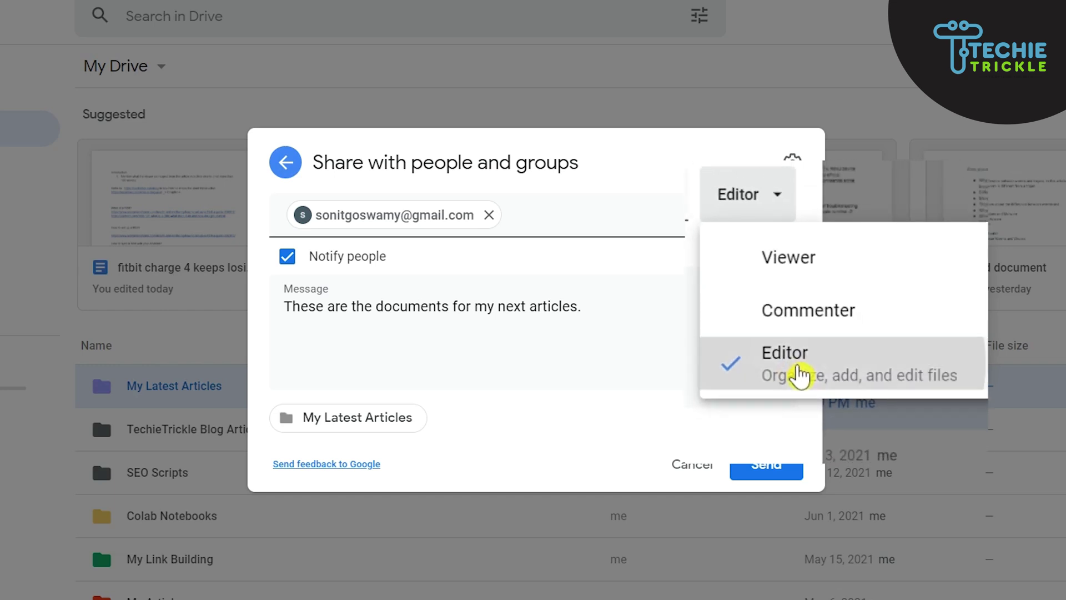
{"action": "left_click", "coordinate": [802, 374]}
{"action": "left_click", "coordinate": [773, 470]}
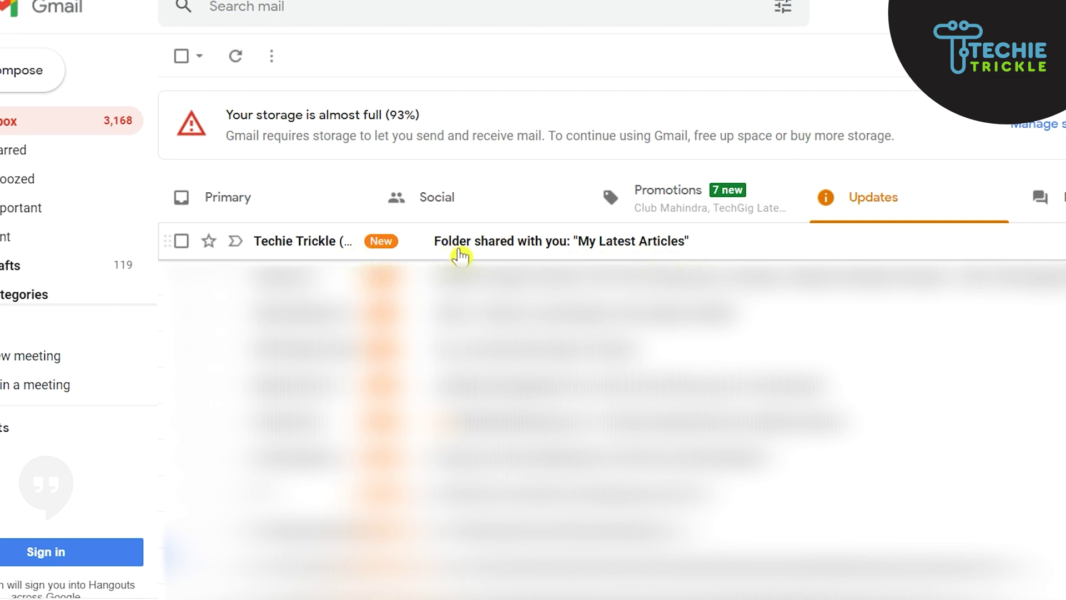
Open the 'Folder shared with you' notification email in Gmail
{"action": "left_click", "coordinate": [715, 251]}
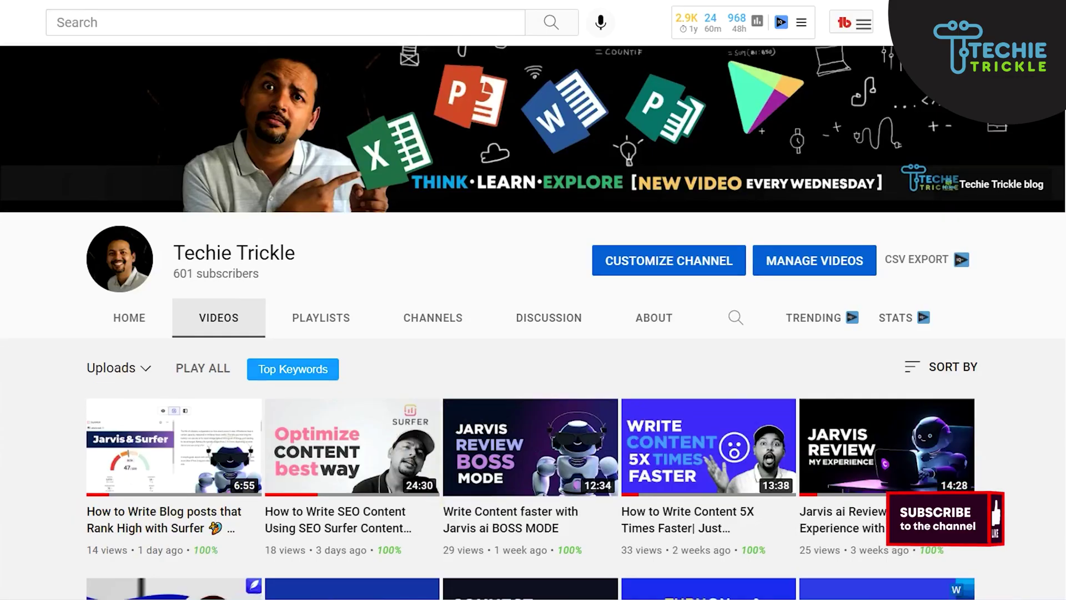
Scroll down the Techie Trickle Videos grid to browse older uploads
{"action": "scroll", "coordinate": [533, 333], "scroll_direction": "down", "scroll_amount": 9}
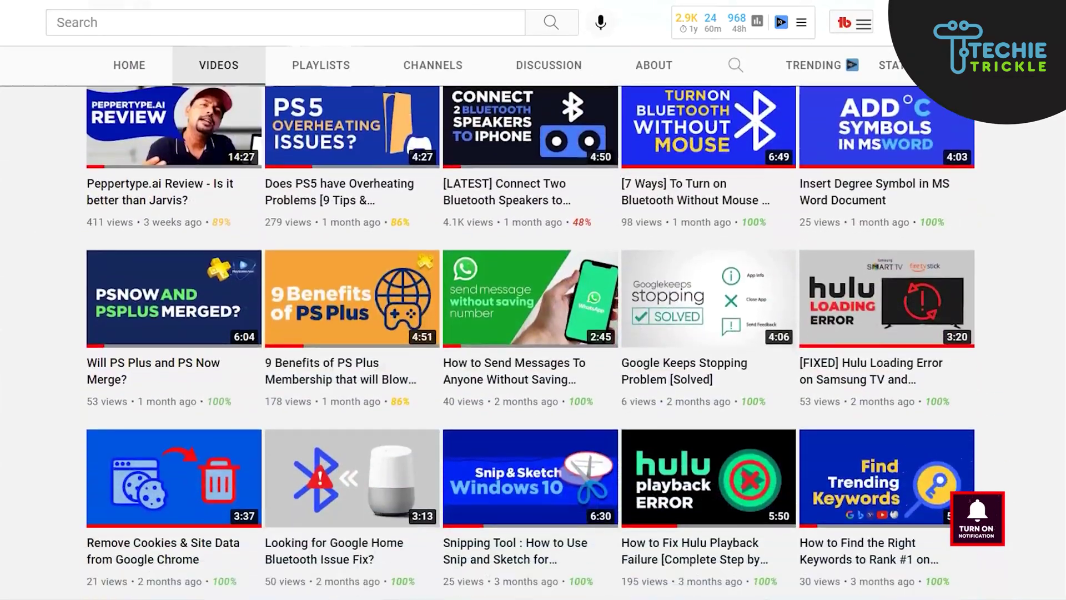
{"action": "scroll", "coordinate": [533, 333], "scroll_direction": "down", "scroll_amount": 11}
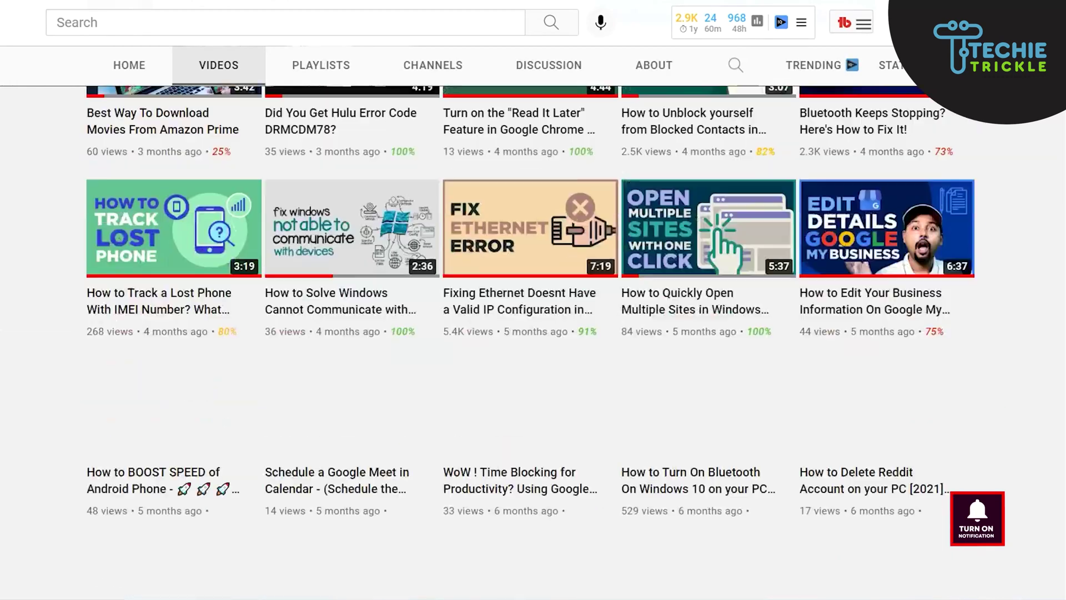
{"action": "scroll", "coordinate": [533, 334], "scroll_direction": "down", "scroll_amount": 7}
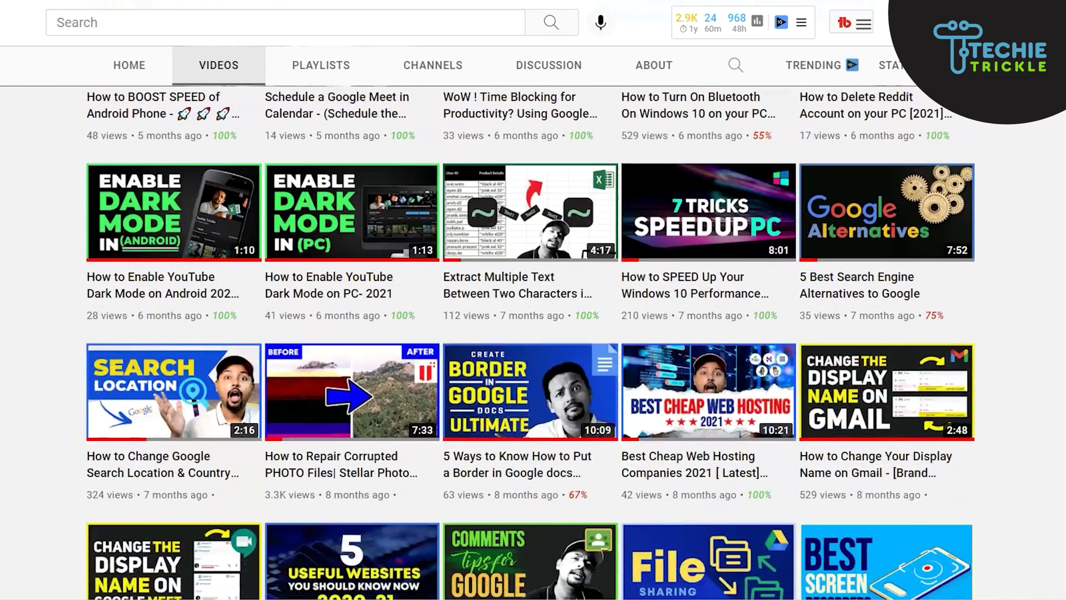